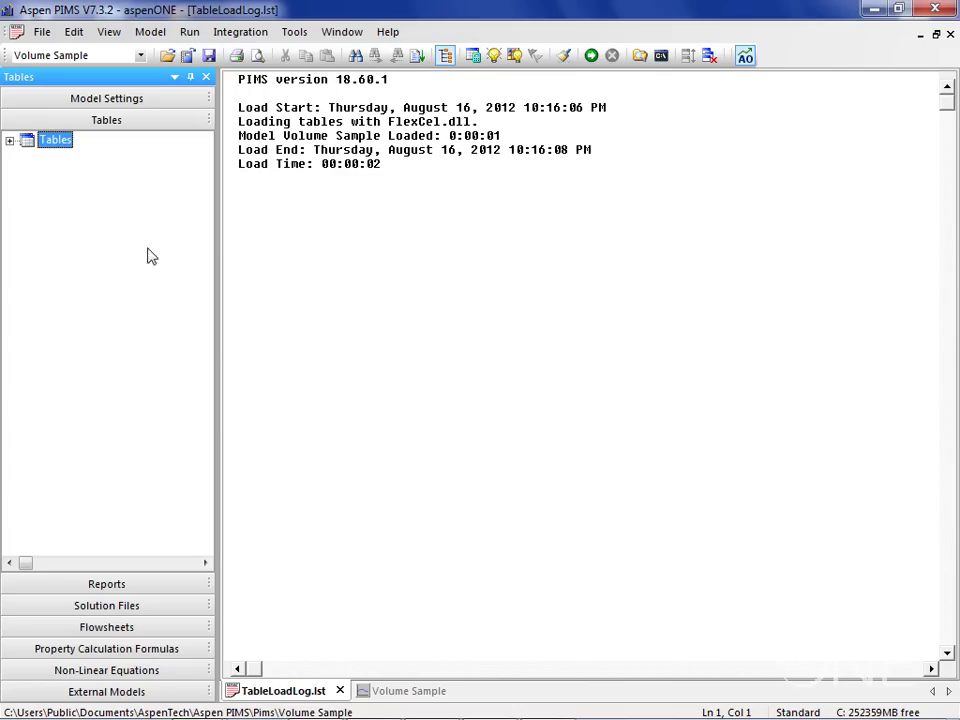
# - Open the ASSAY2 table from Tables > Distillation > Assays in Assay Manager
pyautogui.click(9, 141)
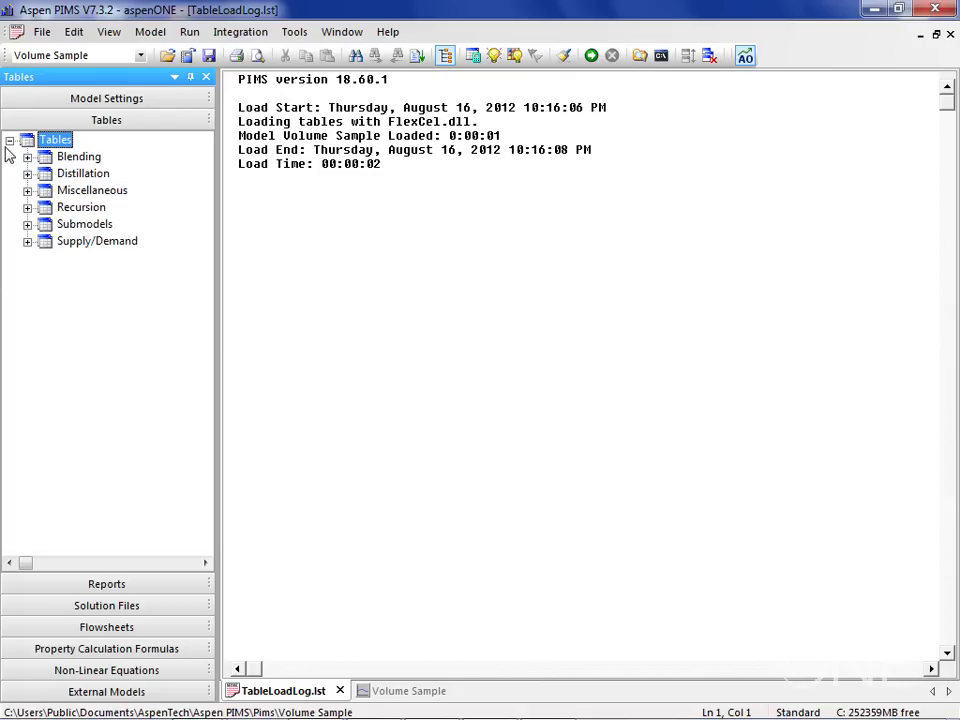
pyautogui.click(27, 174)
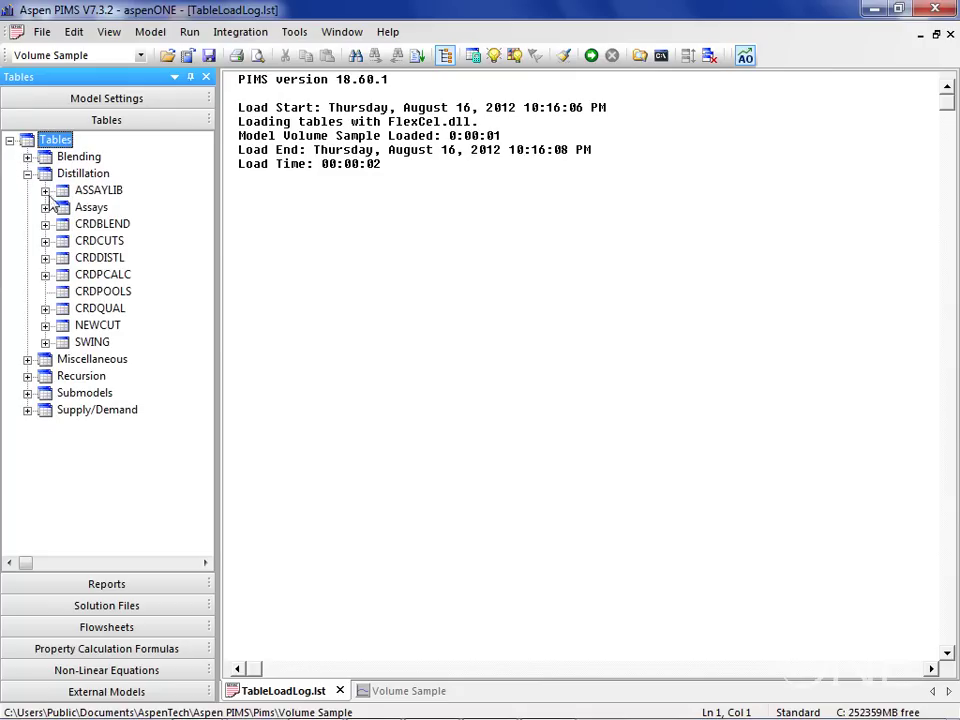
pyautogui.click(45, 207)
pyautogui.click(108, 224)
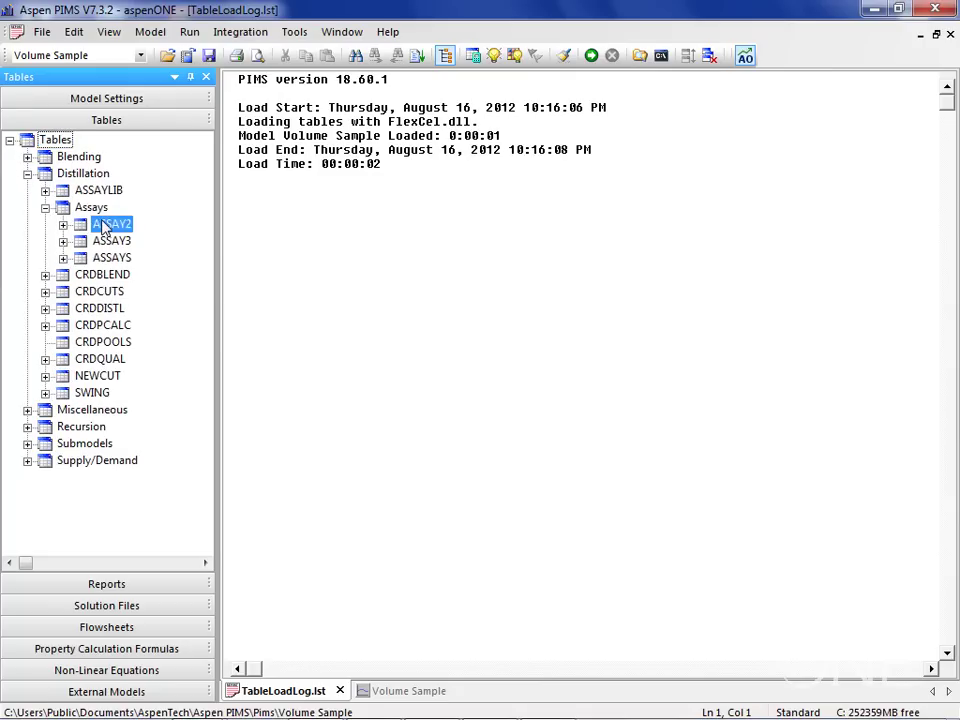
pyautogui.rightClick(106, 224)
pyautogui.click(212, 262)
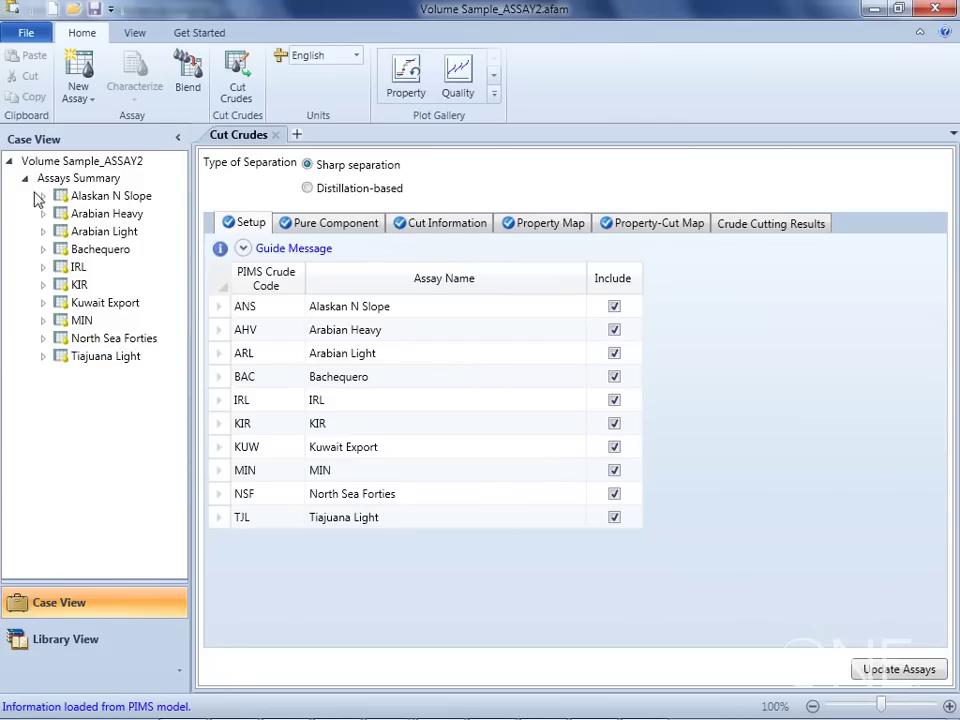
# - Open the Alaskan N Slope input data and scroll right to VR1 vanadium at 151.000 ppm
pyautogui.click(43, 197)
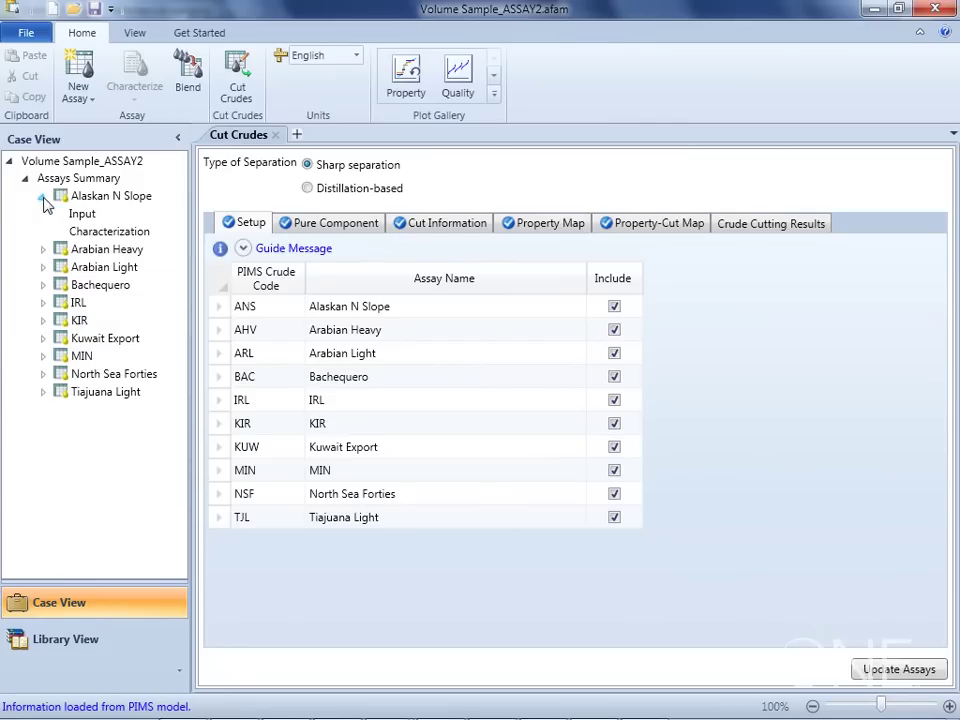
pyautogui.click(84, 214)
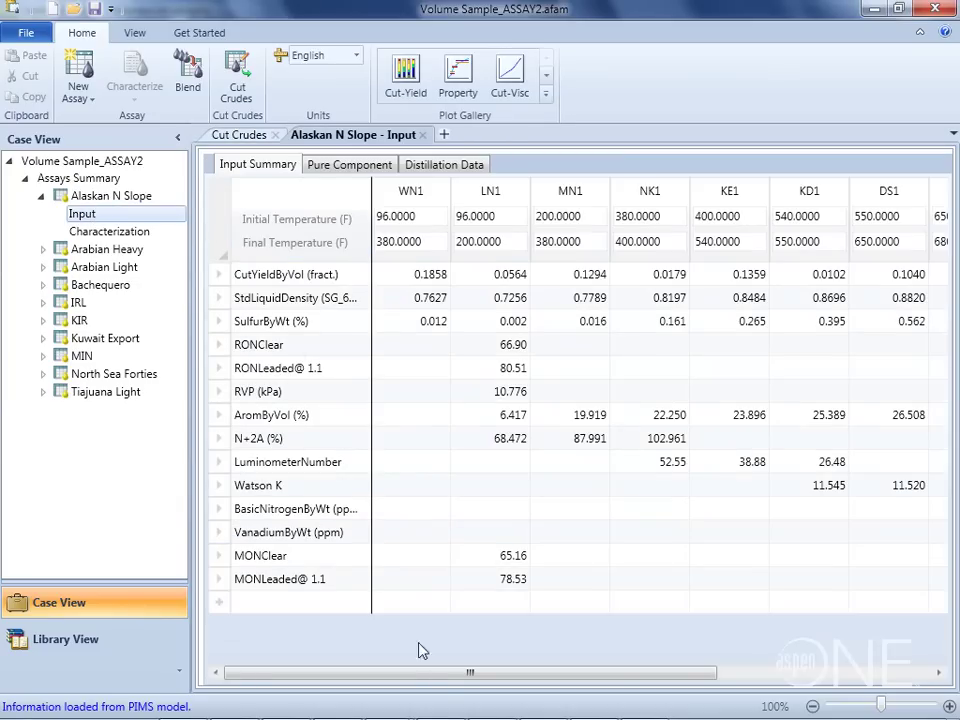
pyautogui.moveTo(407, 671); pyautogui.dragTo(558, 664)
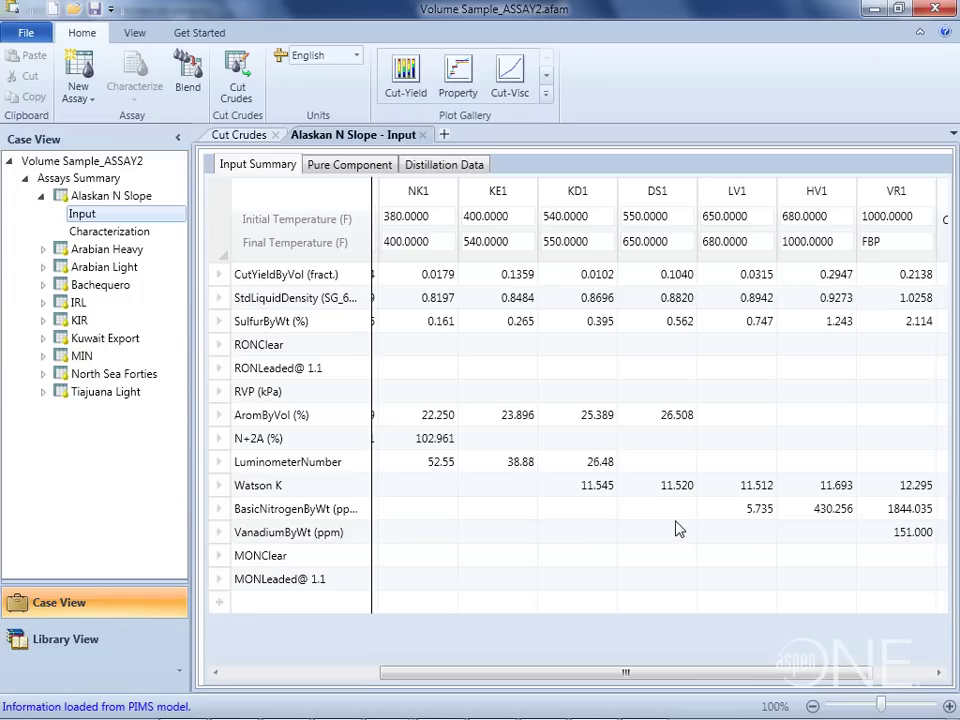
# - Change the VR1 VanadiumByWt value from 151 to 160 ppm
pyautogui.click(907, 540)
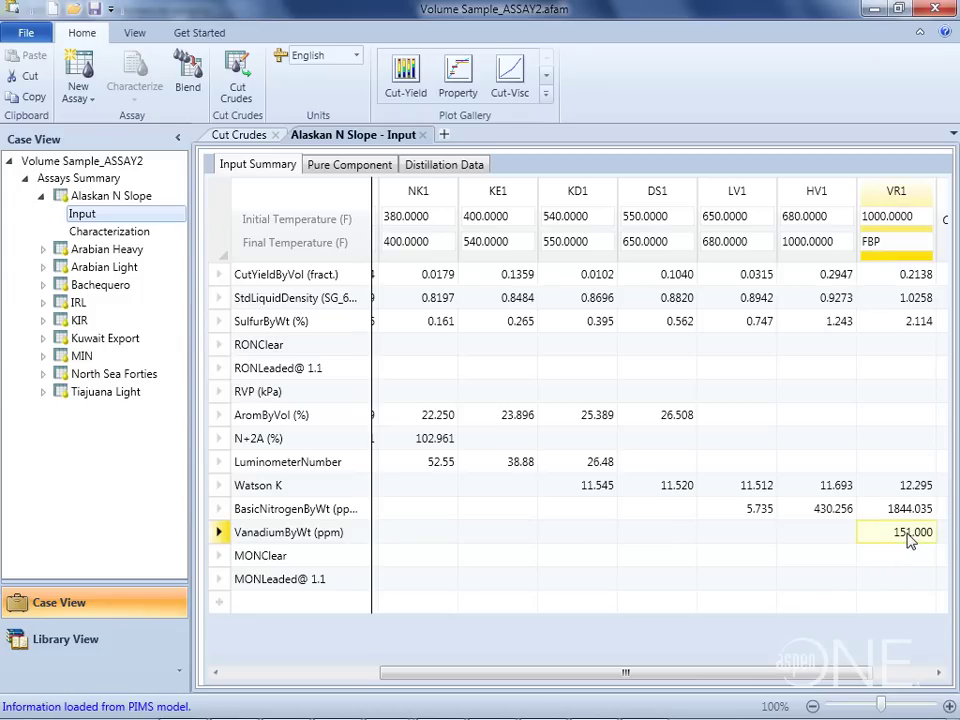
pyautogui.click(907, 540)
pyautogui.write('160.')
pyautogui.press('Return')
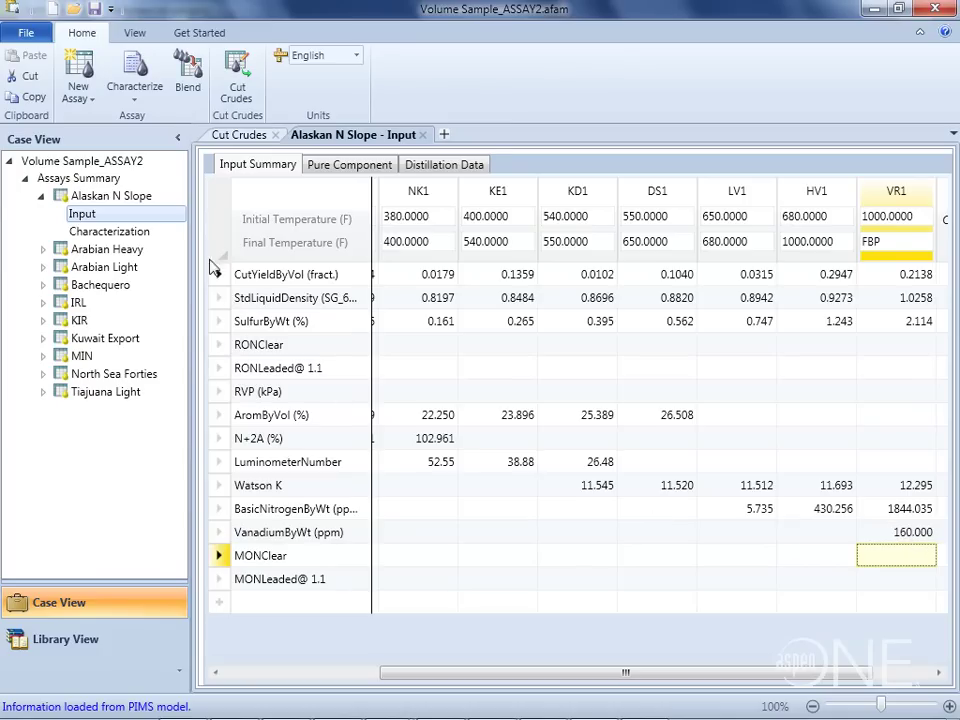
# - Re-characterize the assay with Match Assay Cut Properties and run Cut Crudes
pyautogui.click(136, 100)
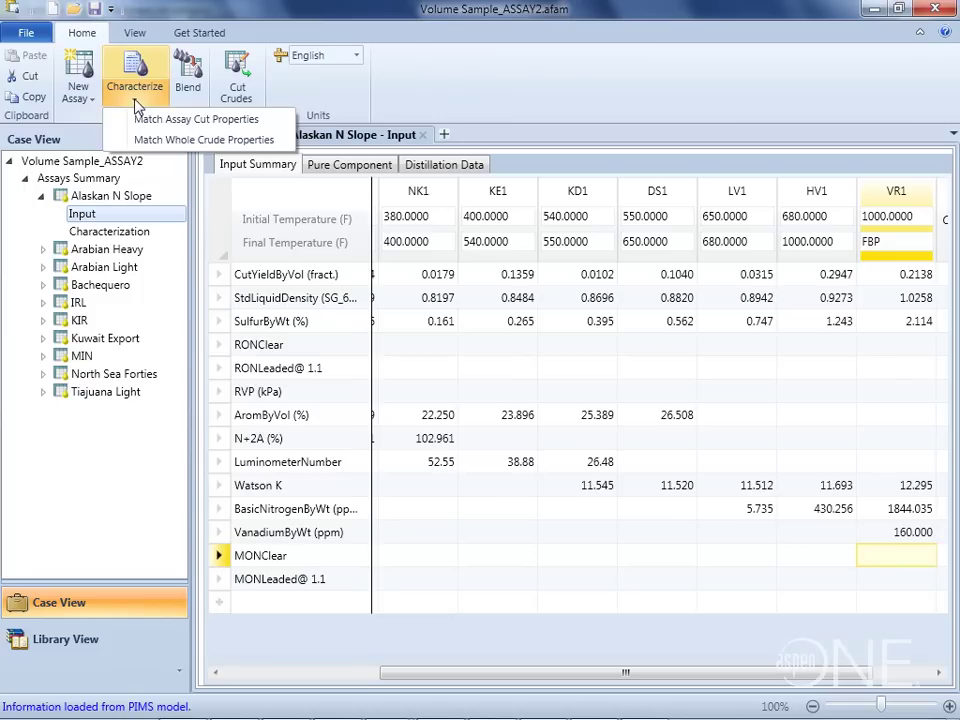
pyautogui.click(190, 119)
pyautogui.click(242, 95)
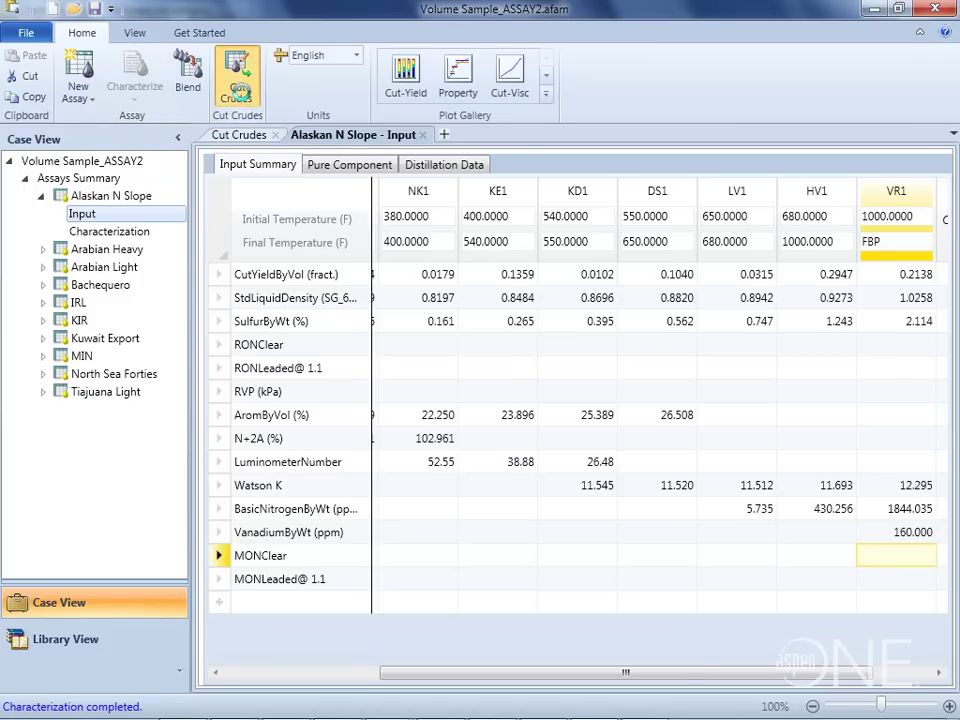
pyautogui.click(904, 222)
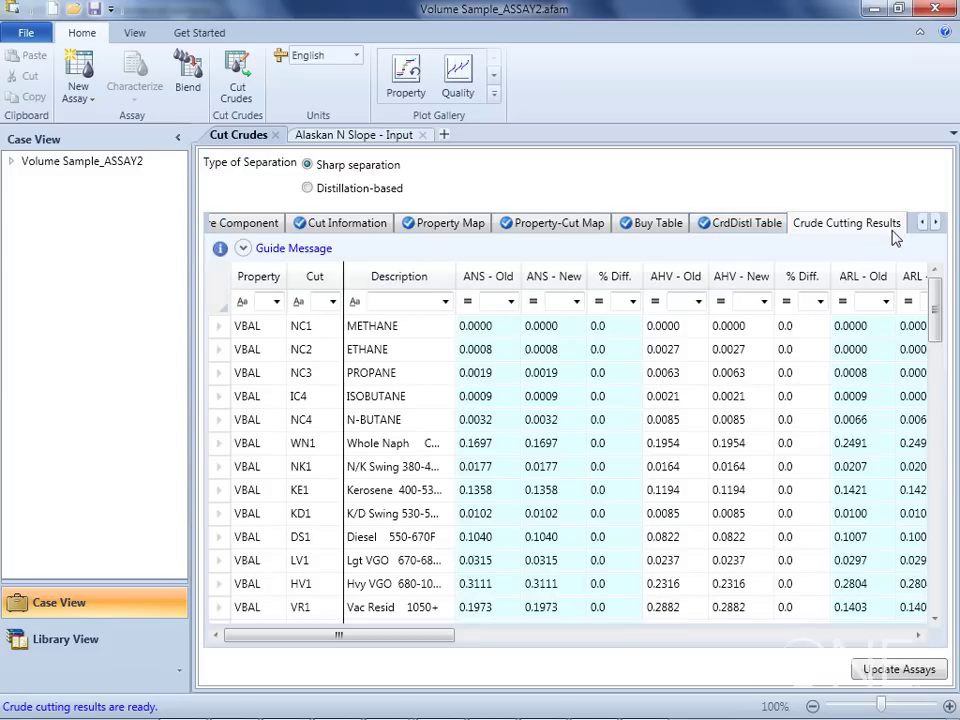
# - Scroll the crude cutting results to the VAN VR1 row showing 151.000 to 160.000 (6.0%)
pyautogui.moveTo(934, 314); pyautogui.dragTo(943, 454)
pyautogui.scroll(-5, 894, 497)
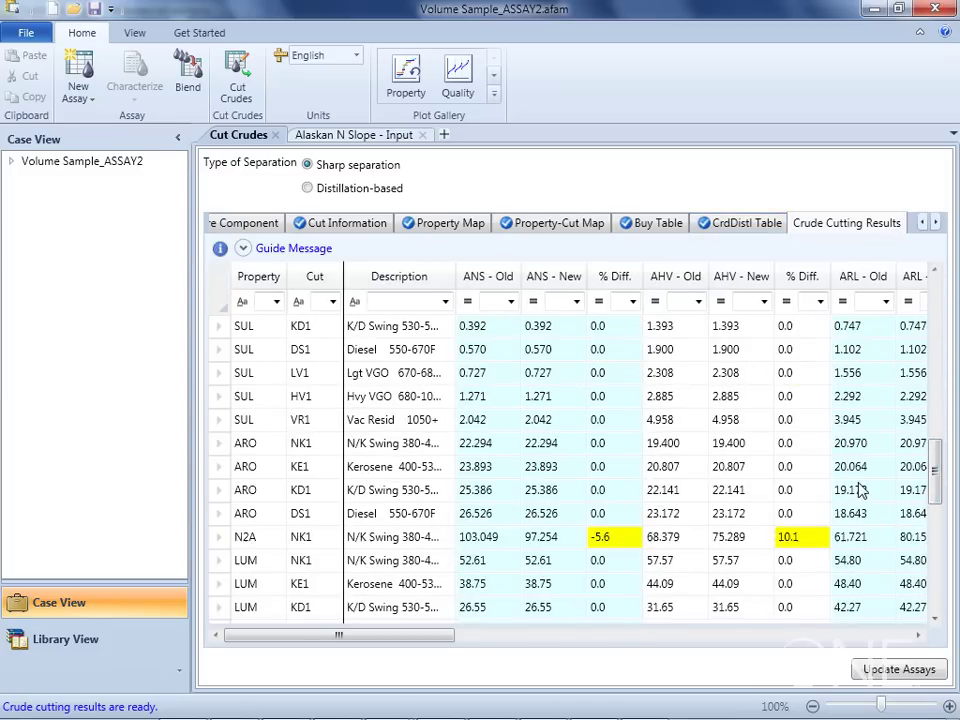
pyautogui.scroll(-4, 862, 490)
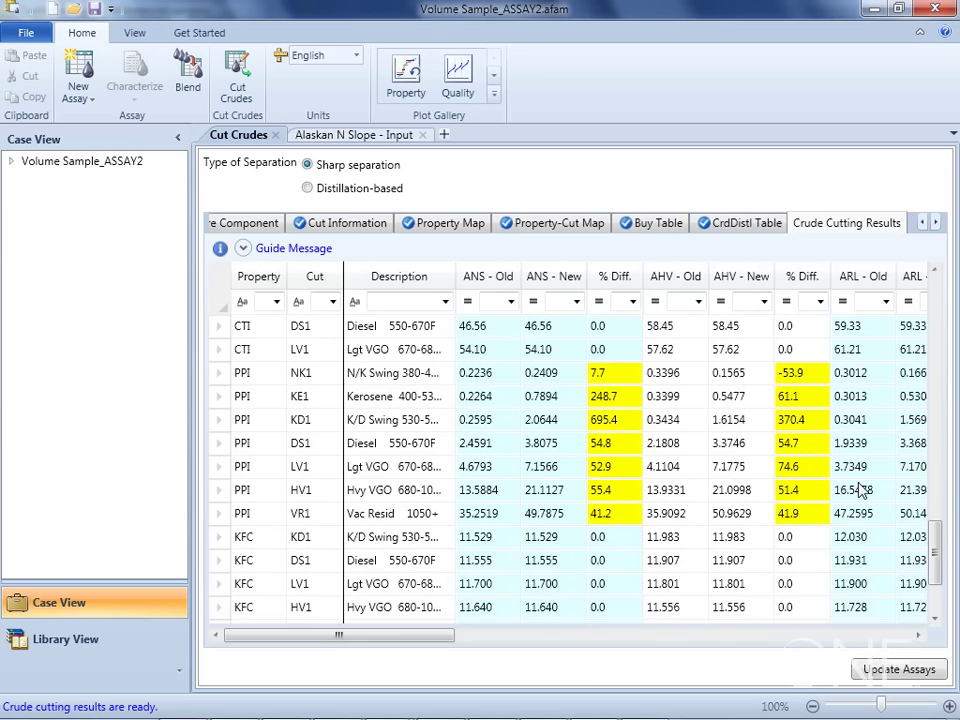
pyautogui.scroll(-1, 862, 490)
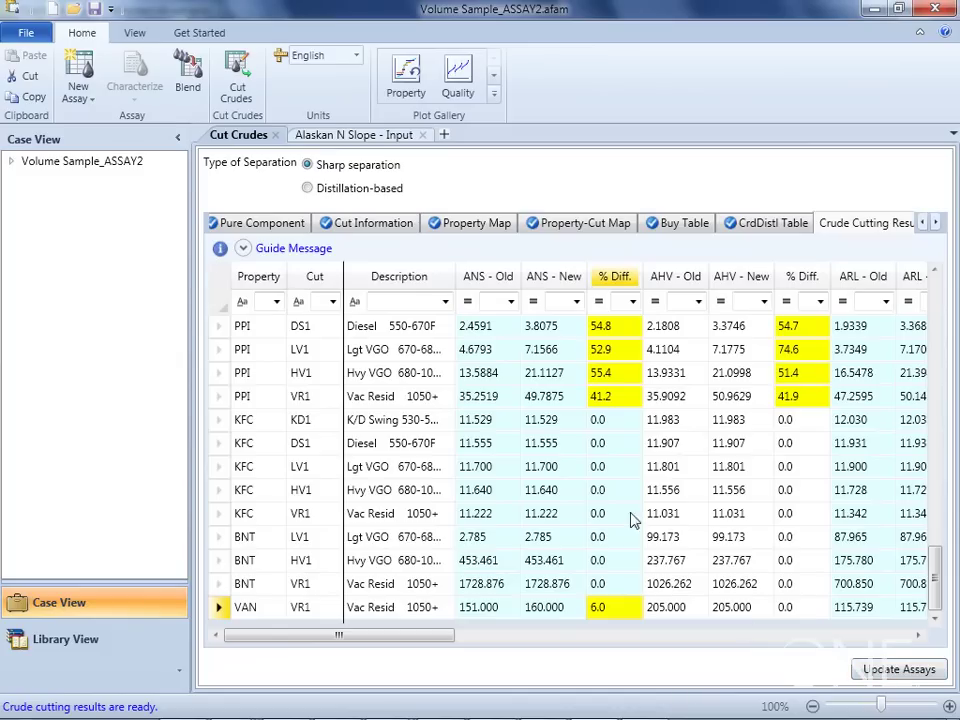
# - Plot a VanadiumByWt (ppm) cut property profile without data-match lines, docked in the left pane
pyautogui.click(405, 72)
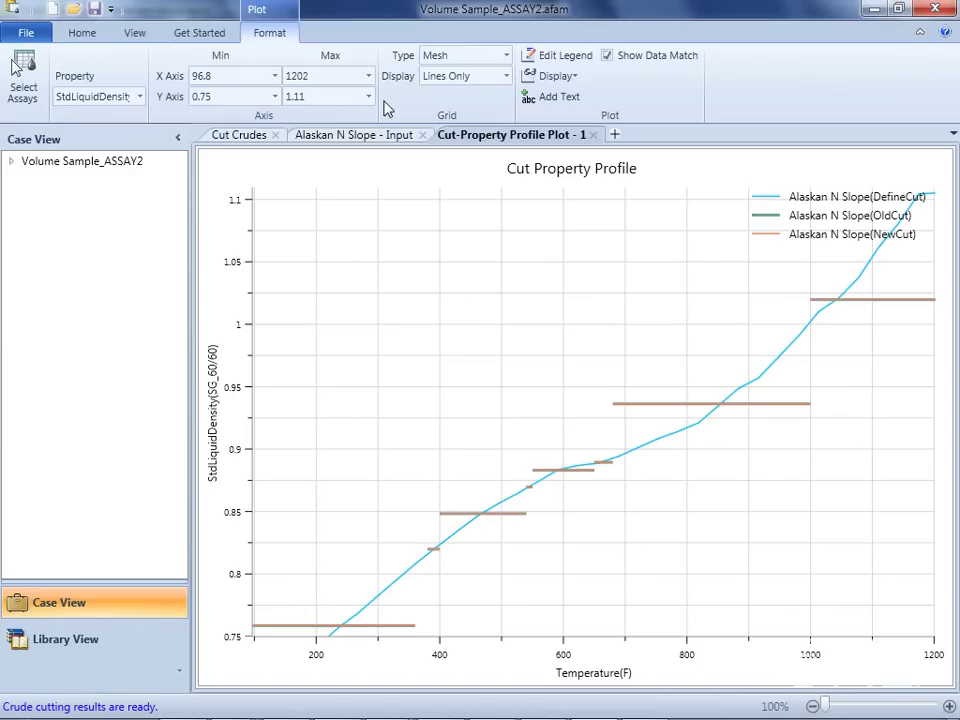
pyautogui.click(605, 56)
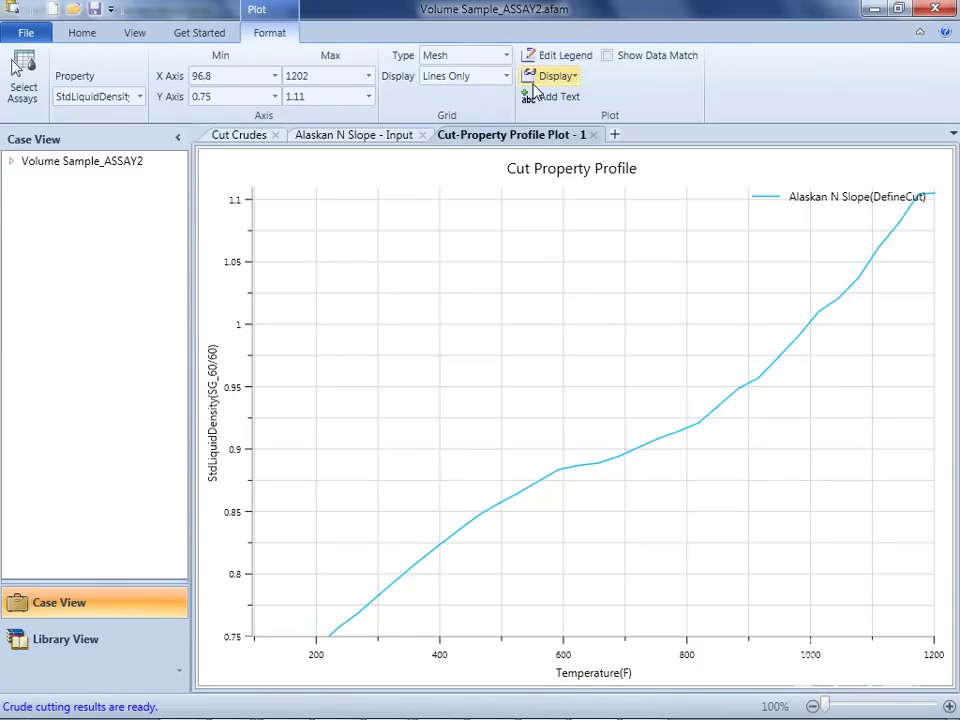
pyautogui.click(138, 97)
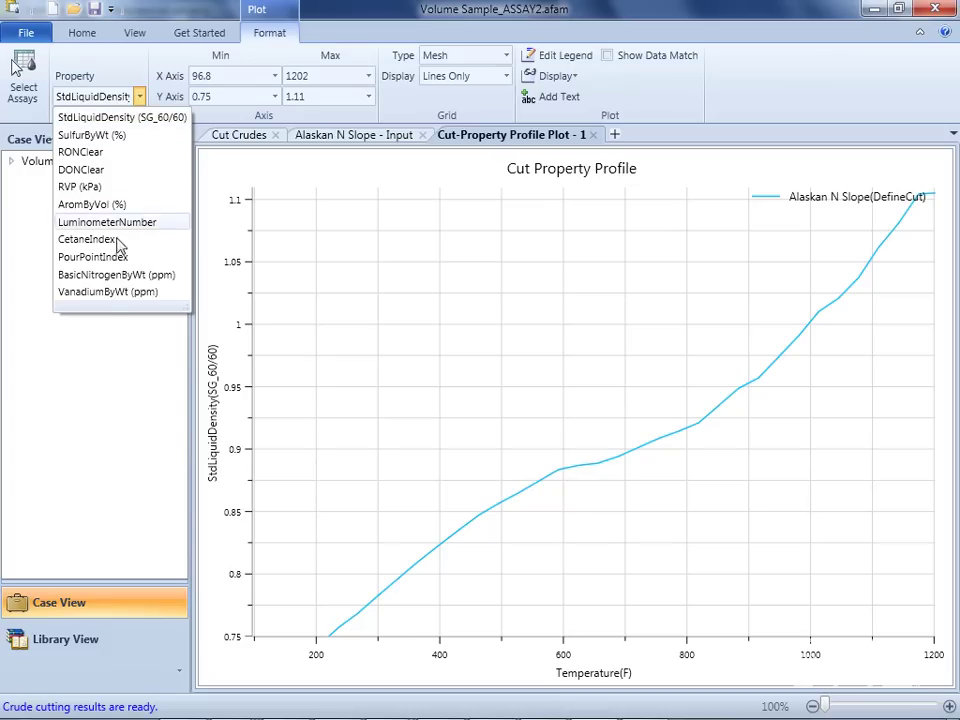
pyautogui.click(102, 292)
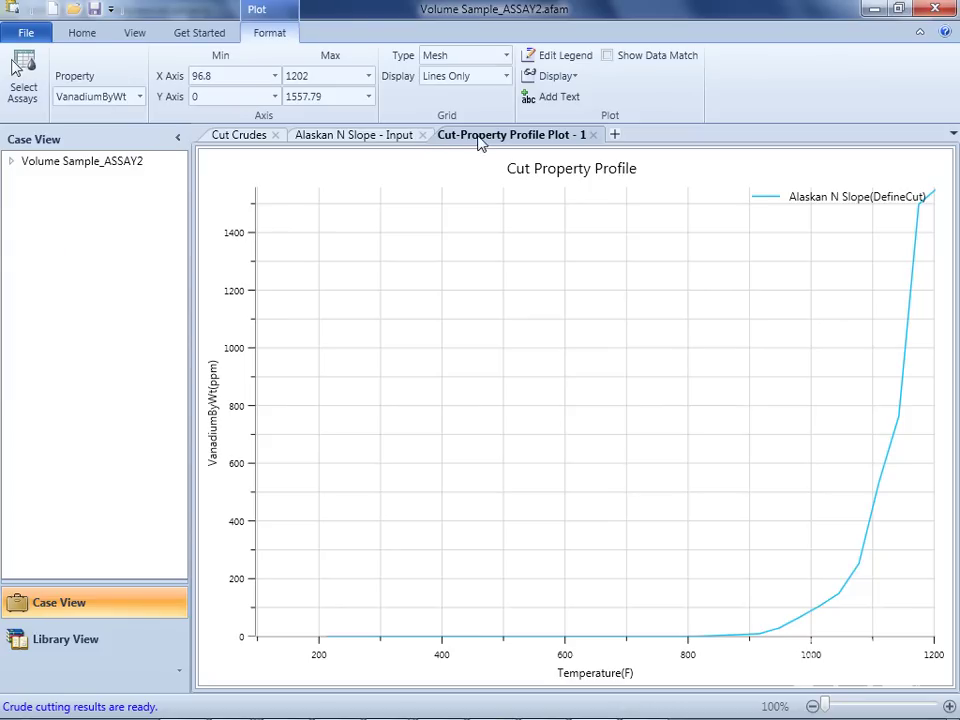
pyautogui.moveTo(480, 140); pyautogui.dragTo(540, 418)
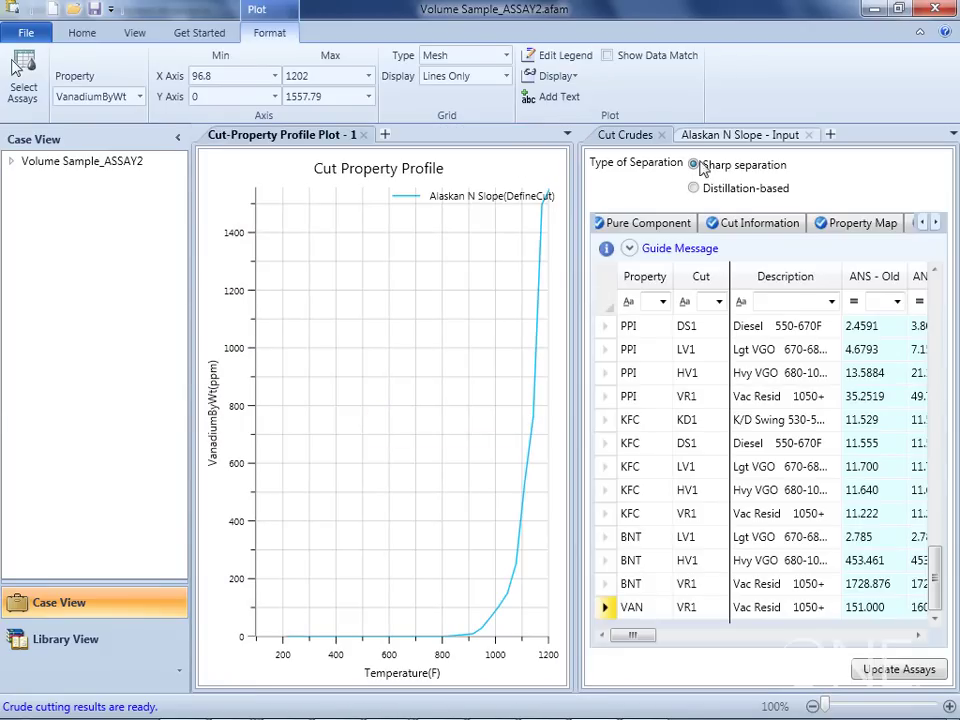
# - In the right pane, create a Cut-Yield chart limited to the Alaskan N Slope assay
pyautogui.click(716, 138)
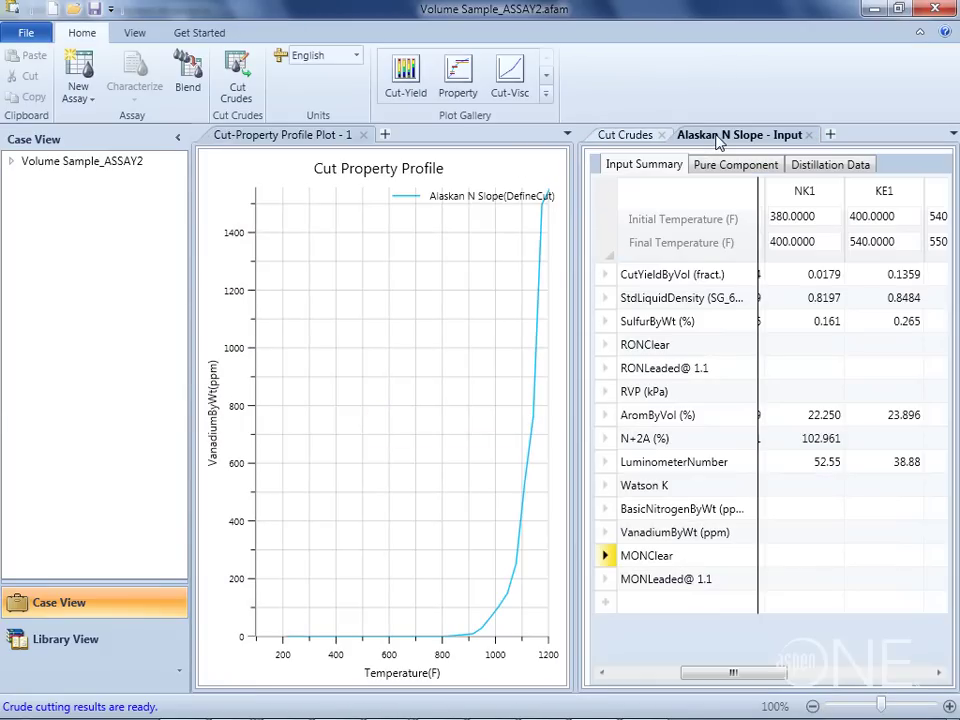
pyautogui.click(419, 84)
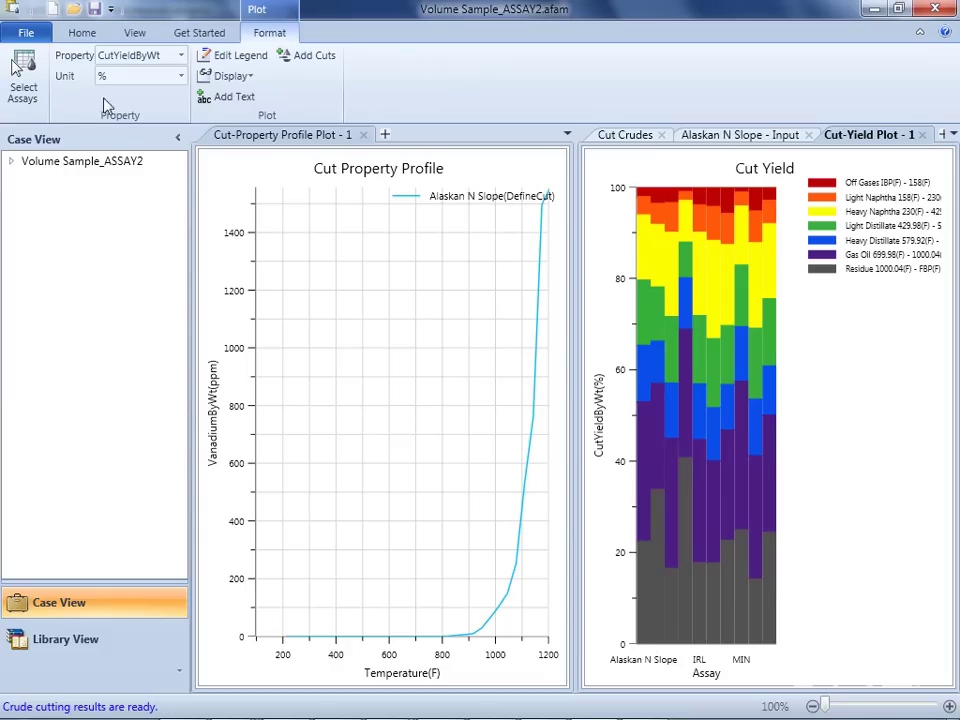
pyautogui.click(23, 88)
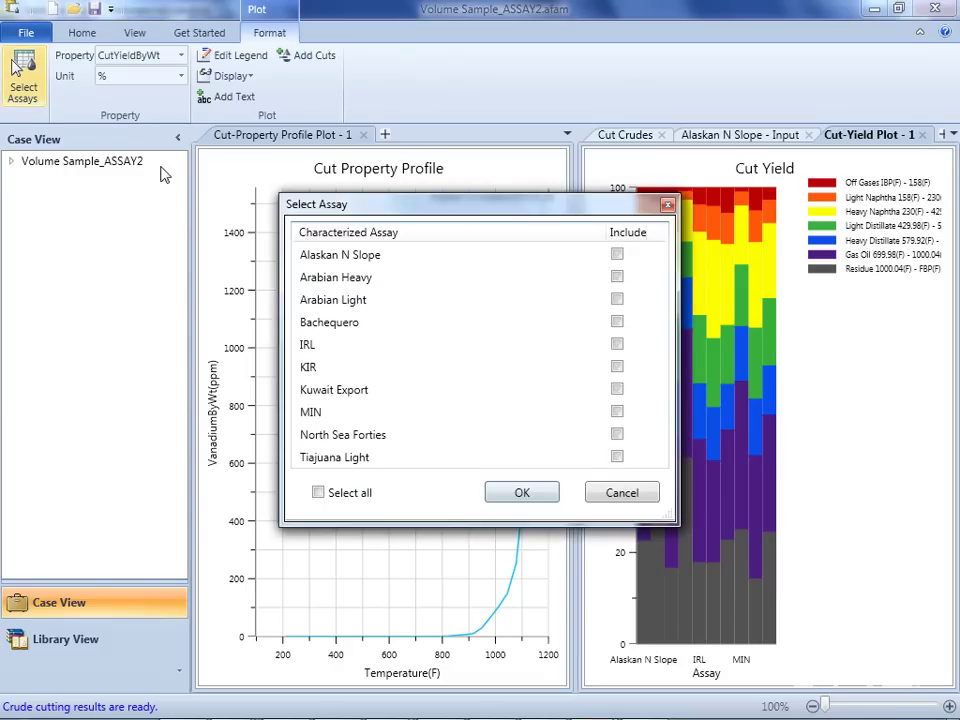
pyautogui.click(318, 494)
pyautogui.click(318, 494)
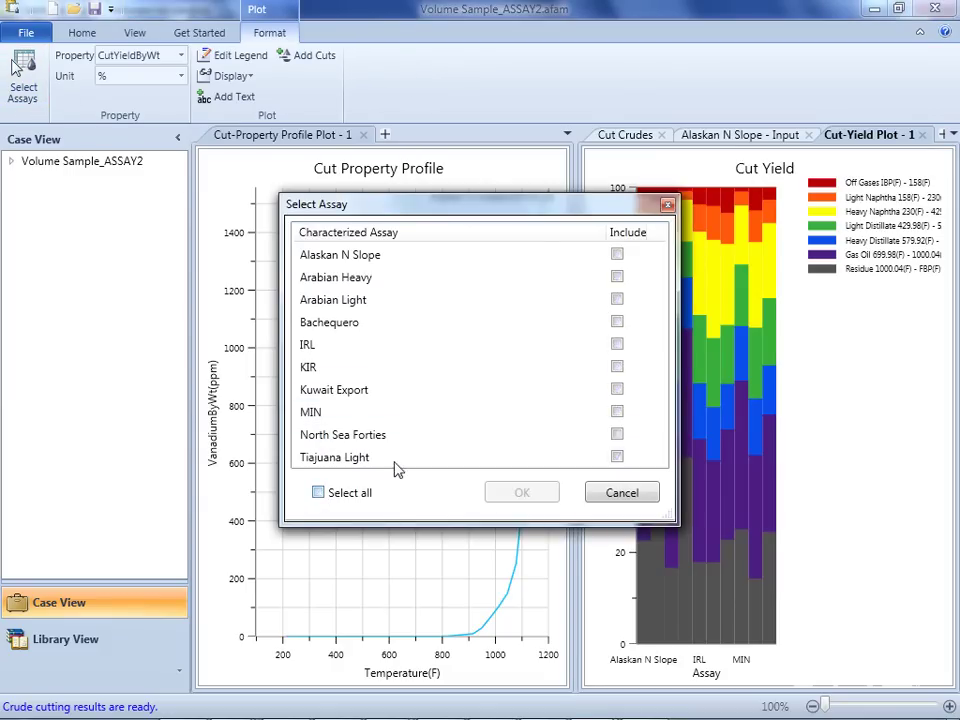
pyautogui.click(617, 256)
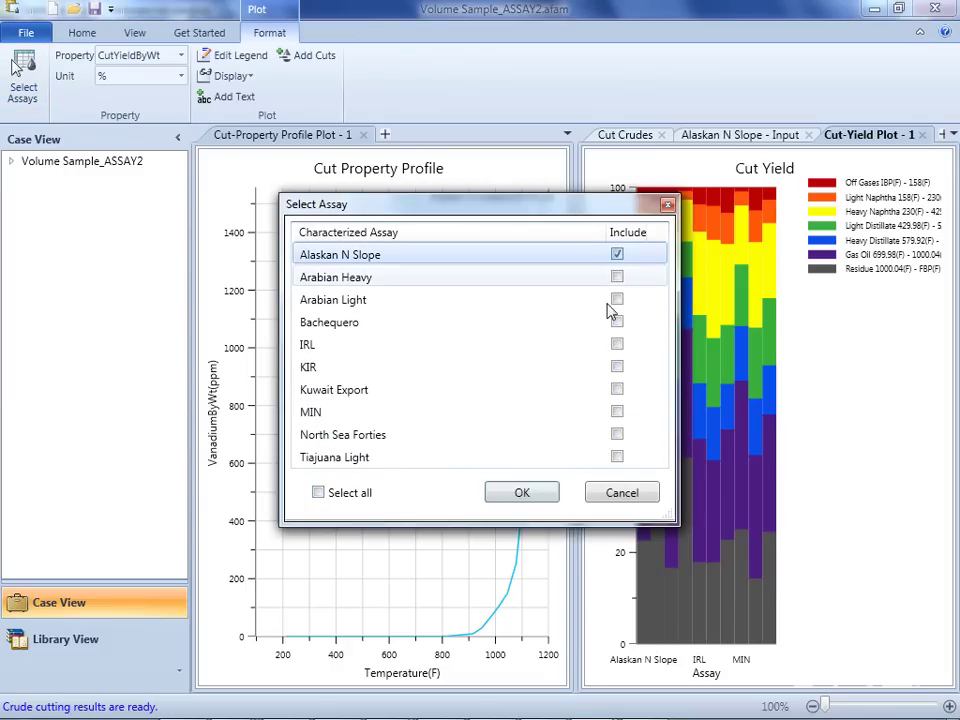
pyautogui.click(533, 491)
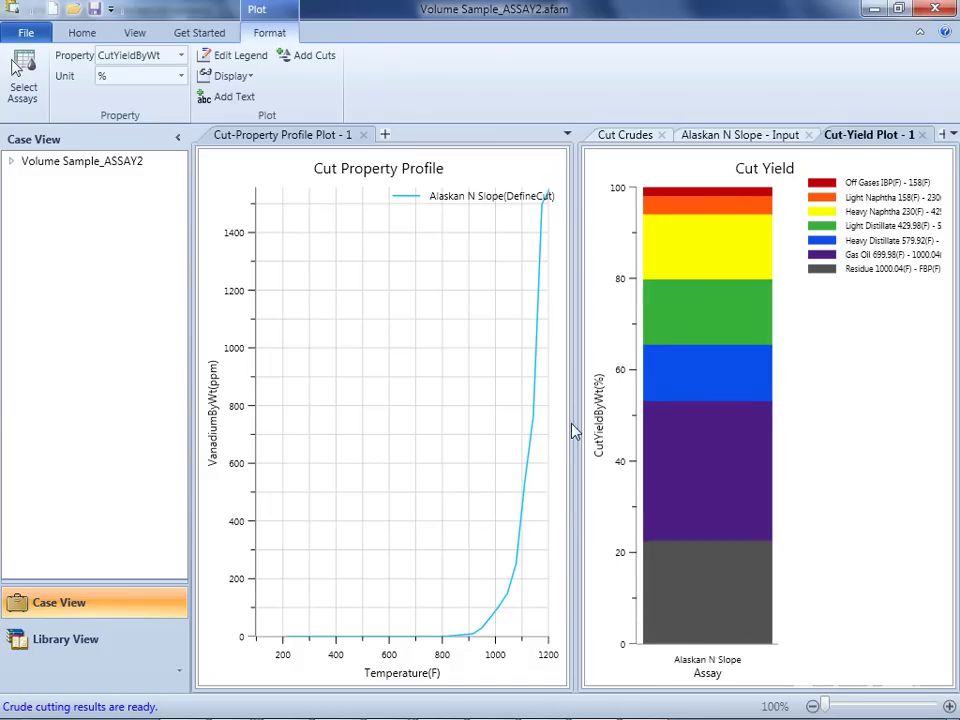